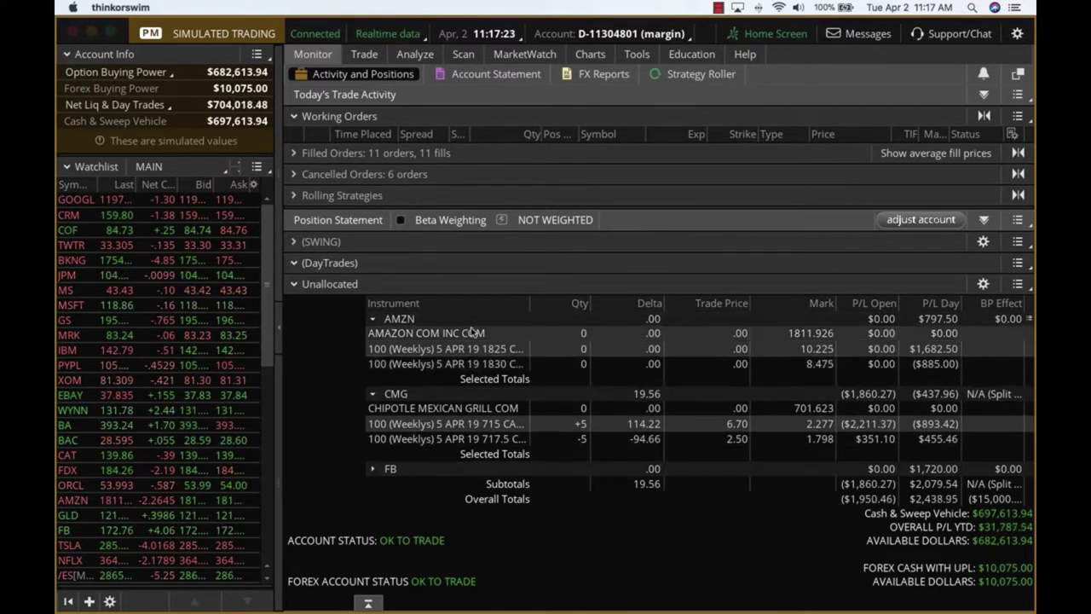
After selecting the AMZN 1825 call position, replace SBUX with FB on the 5-day, 5-minute chart.
left_click(486, 350)
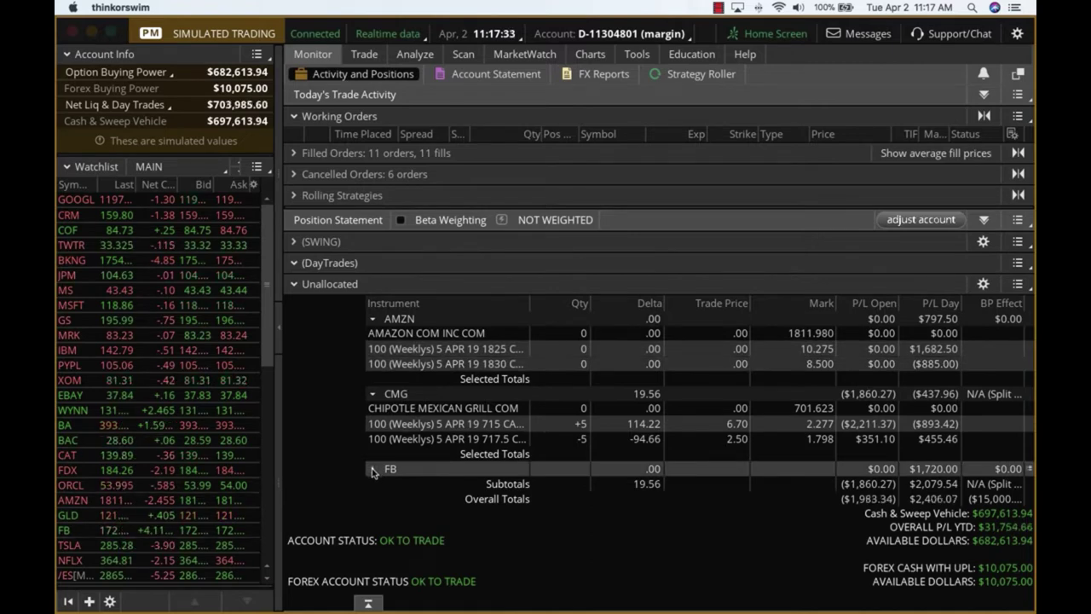
left_click(590, 54)
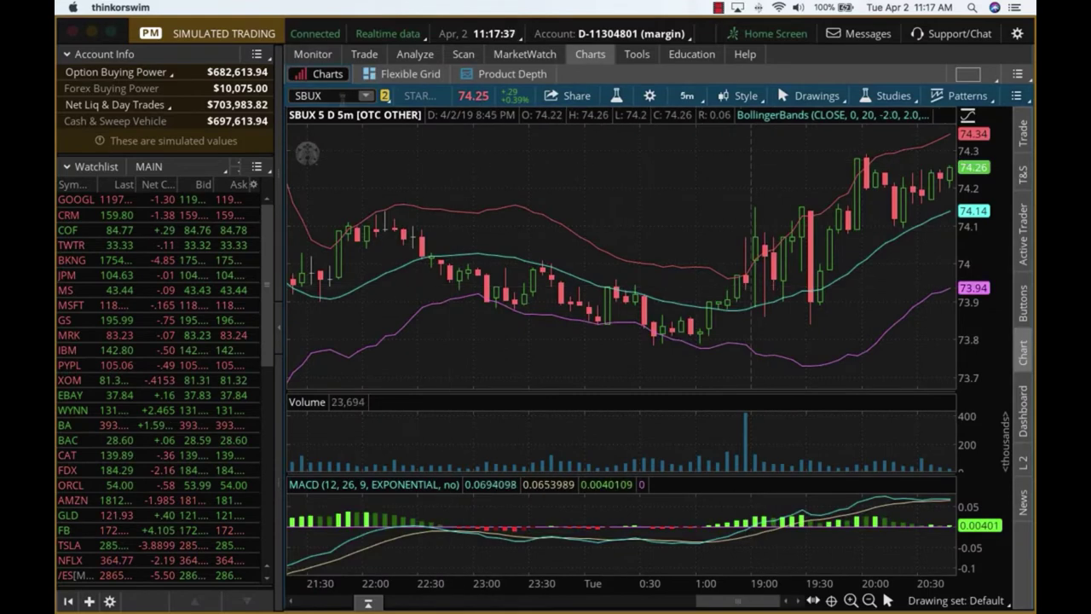
left_click(330, 96)
type("FB")
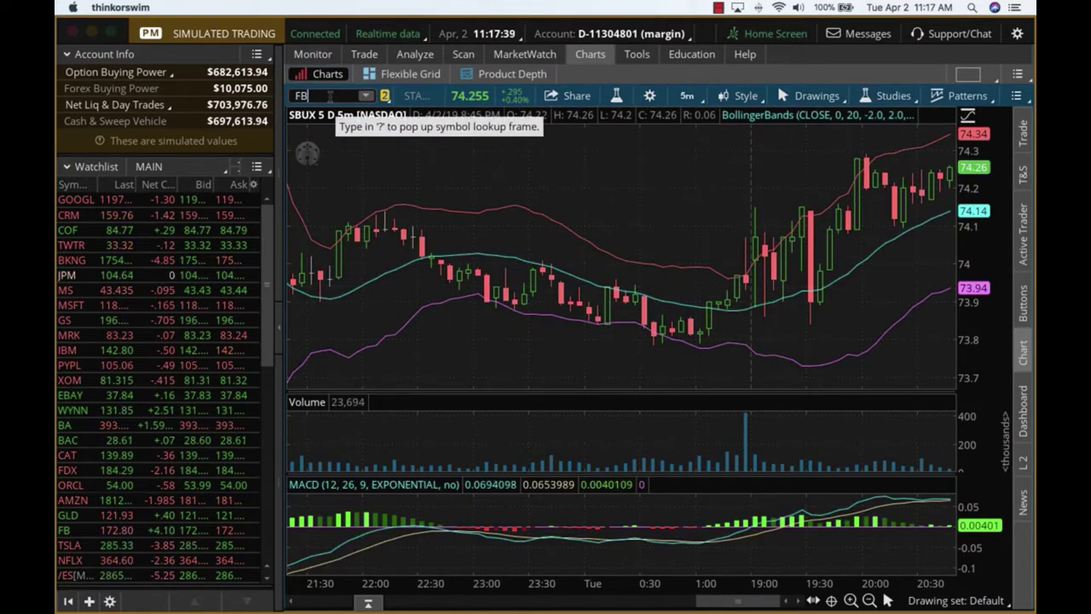
key("Return")
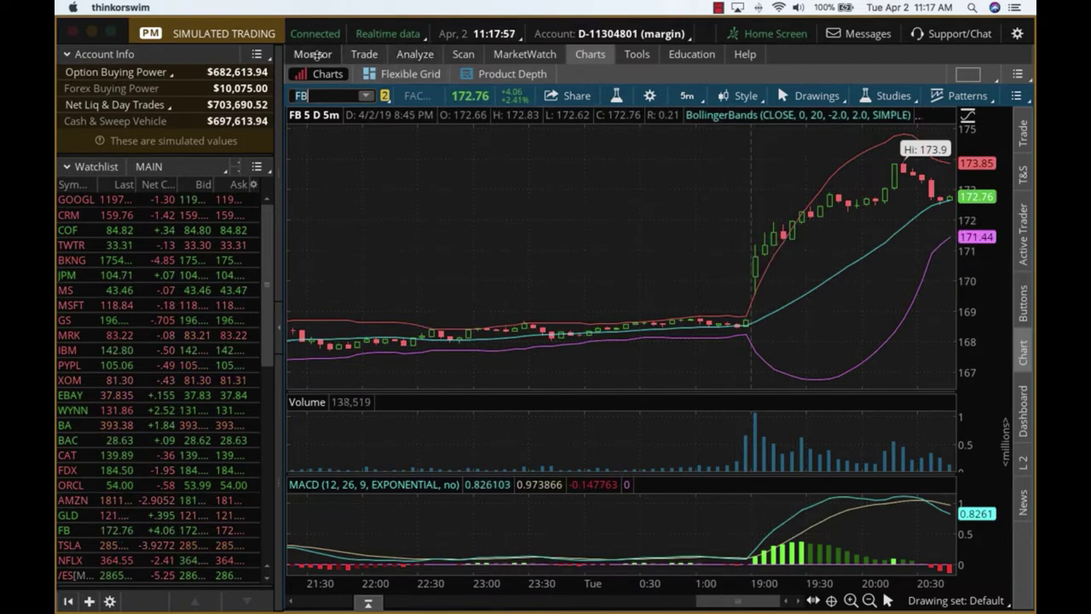
On the Monitor tab, expand Filled Orders under Today's Trade Activity to list all 11 fills.
left_click(313, 54)
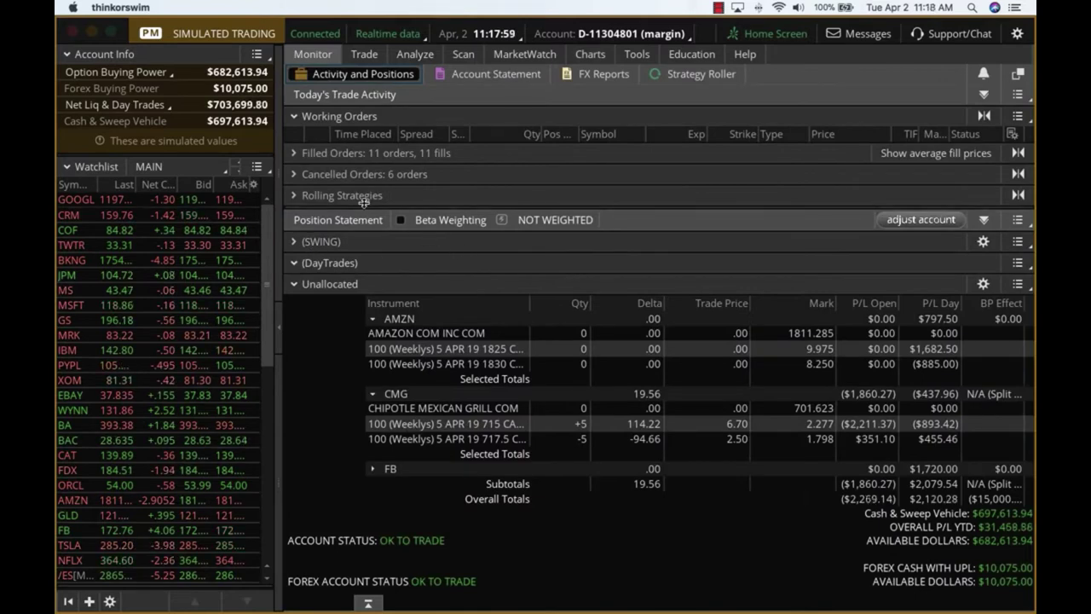
left_click(294, 153)
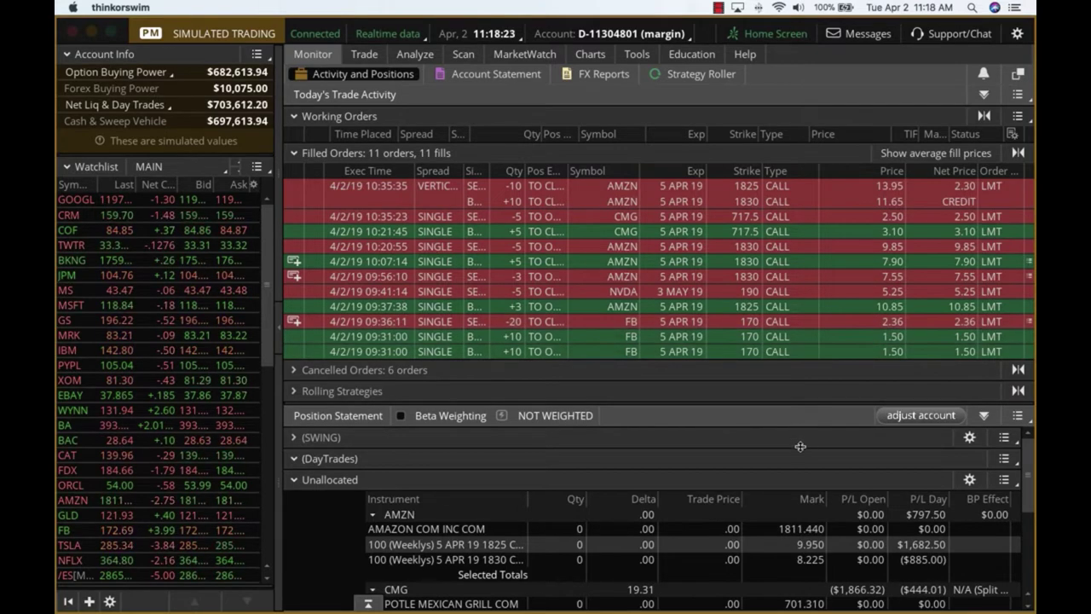
scroll(856, 498, "down", 5)
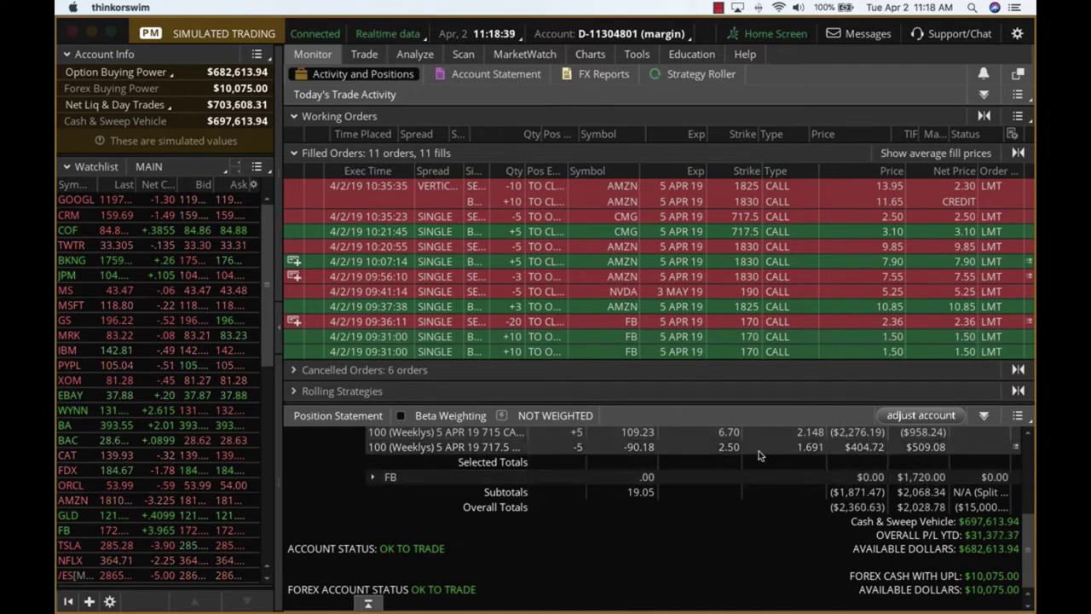
scroll(759, 454, "up", 5)
scroll(759, 452, "up", 2)
scroll(759, 453, "down", 10)
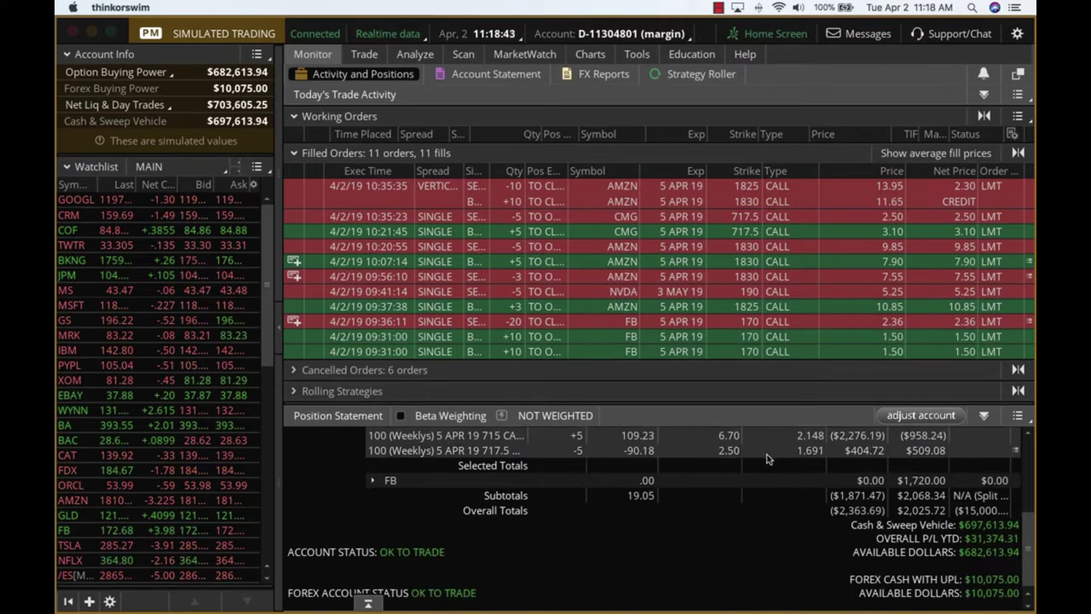
scroll(759, 464, "up", 5)
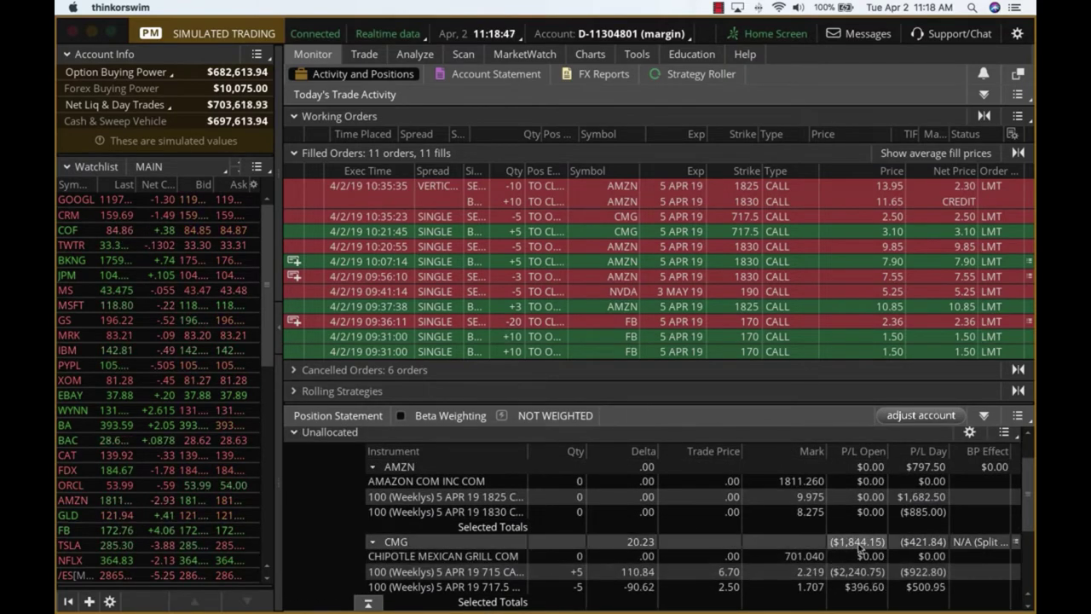
scroll(848, 542, "down", 1)
scroll(848, 542, "down", 5)
scroll(848, 537, "up", 4)
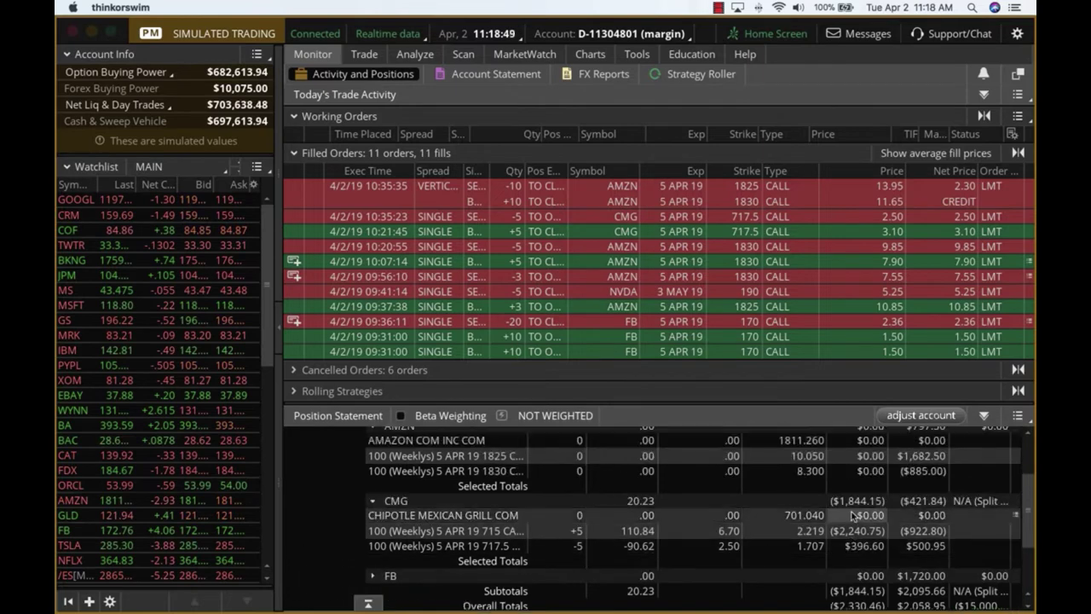